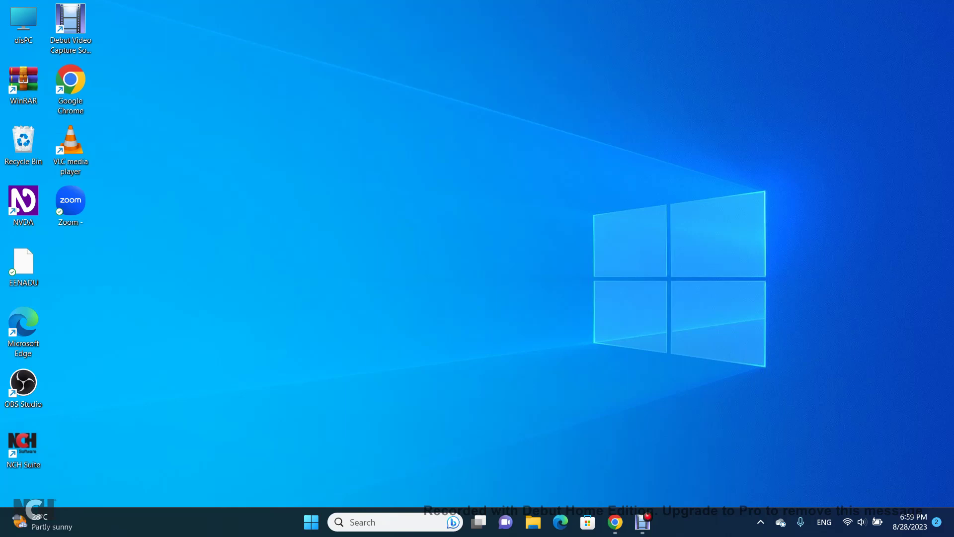
Step: Select the Debut Video Capture shortcut, then review and confirm NVDA's CloudVision settings
{"action": "left_click", "coordinate": [70, 30]}
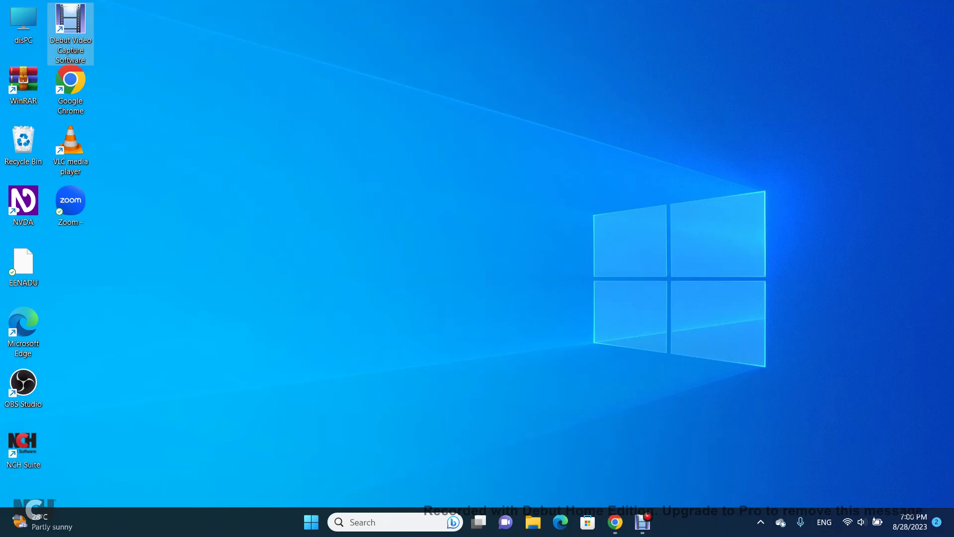
{"action": "key", "text": "insert+n"}
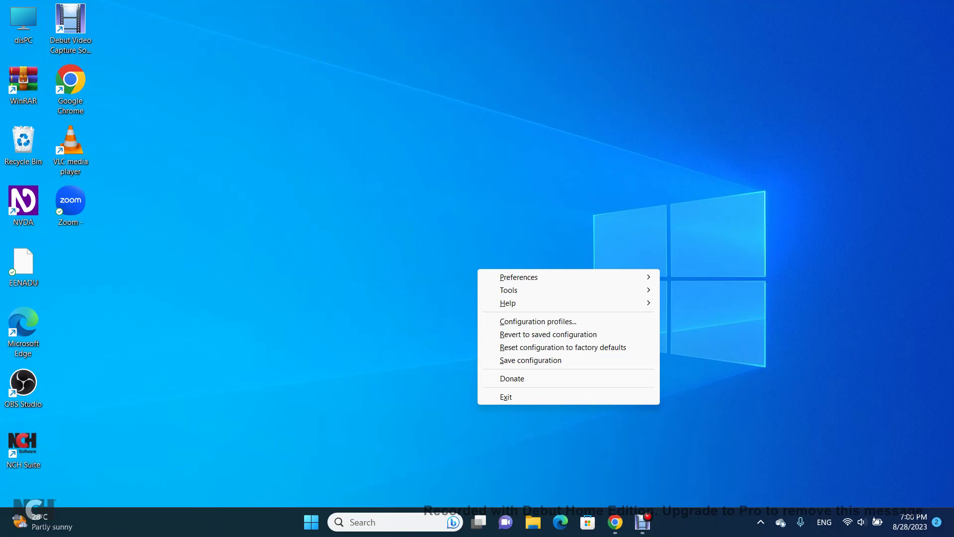
{"action": "key", "text": "Down"}
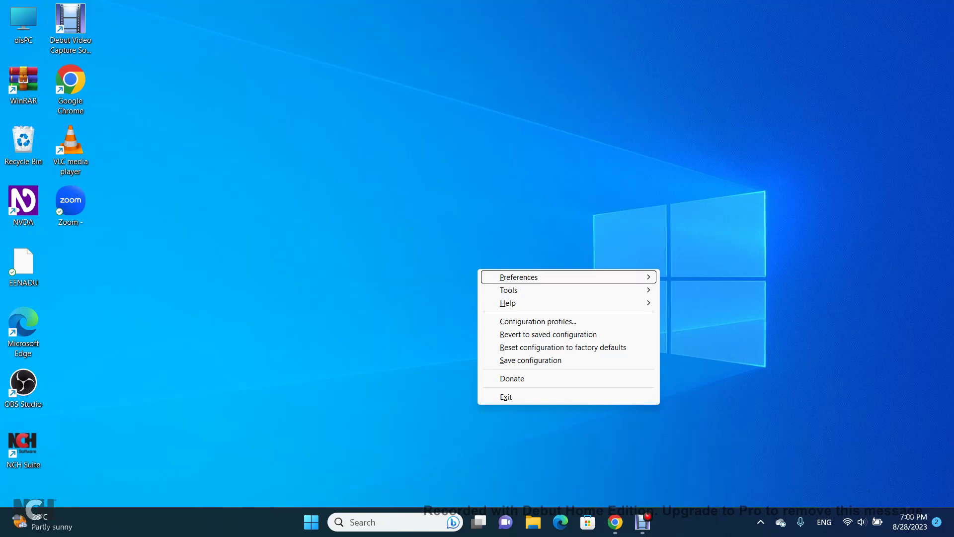
{"action": "key", "text": "Right"}
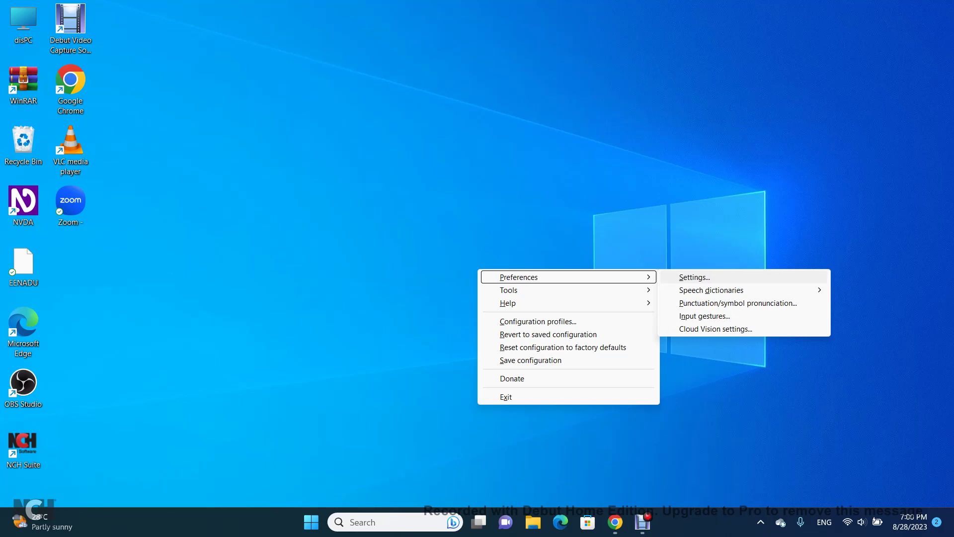
{"action": "key", "text": "Up"}
{"action": "key", "text": "Return"}
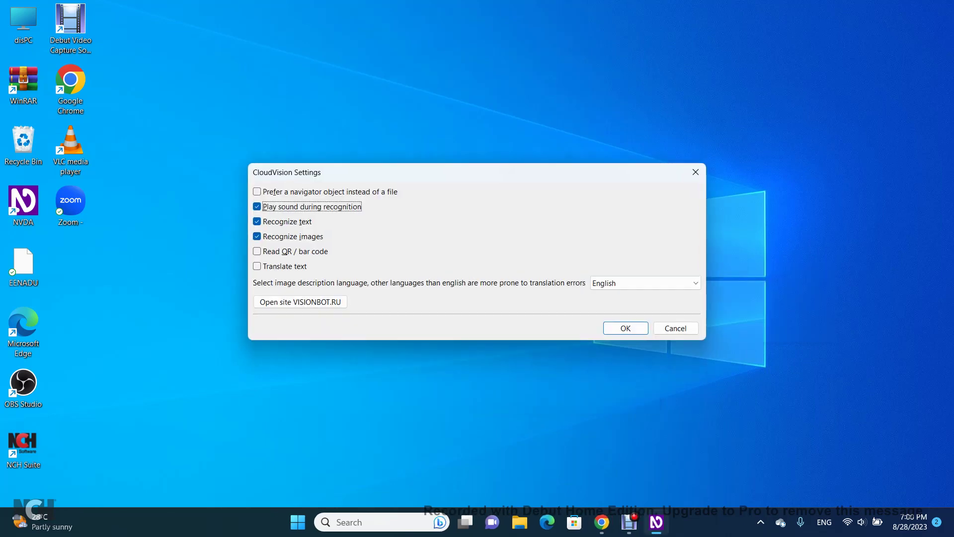
{"action": "key", "text": "Tab"}
{"action": "key", "text": "Tab"}
{"action": "key", "text": "shift+Tab"}
{"action": "key", "text": "shift+Tab"}
{"action": "key", "text": "Tab"}
{"action": "key", "text": "Tab"}
{"action": "key", "text": "Tab"}
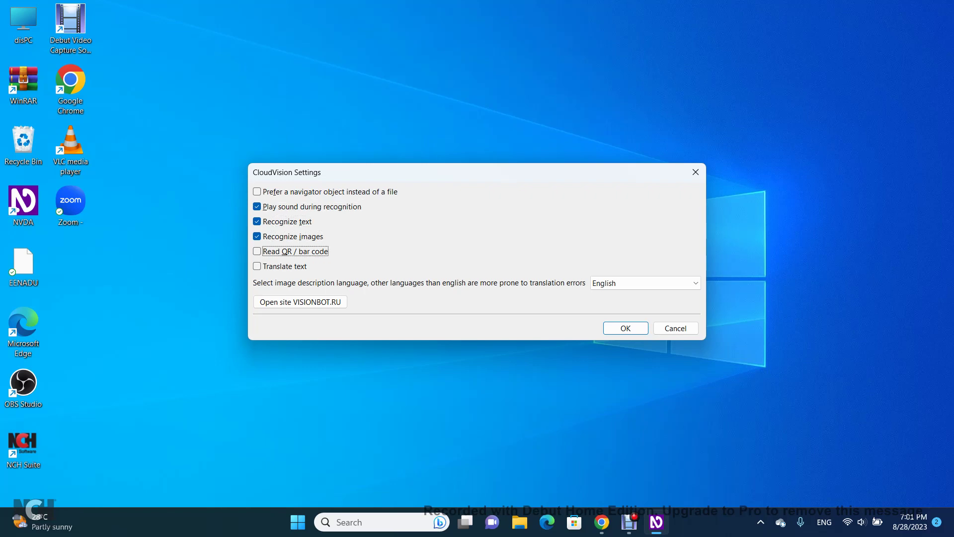
{"action": "key", "text": "Tab"}
{"action": "key", "text": "Tab"}
{"action": "key", "text": "Tab"}
{"action": "key", "text": "Tab"}
{"action": "key", "text": "Return"}
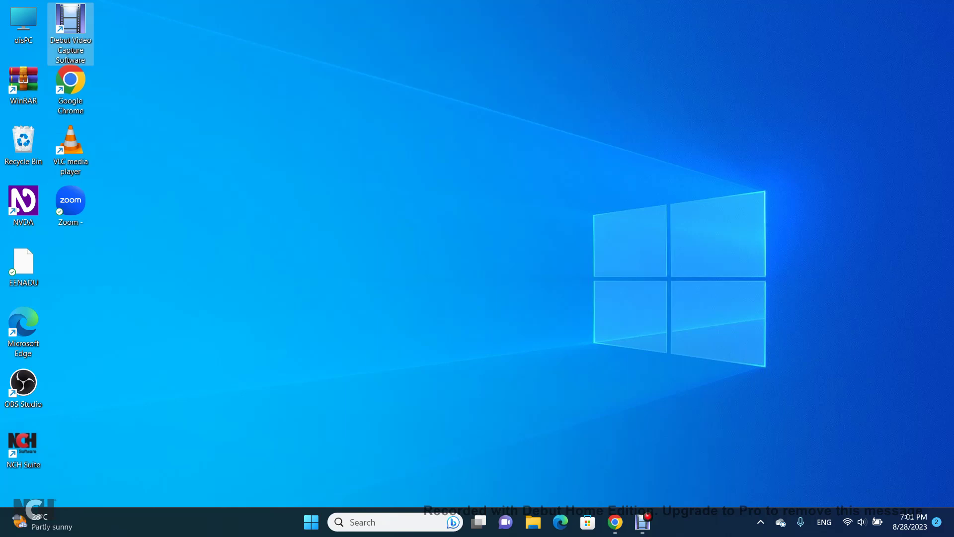
Step: Switch to myAadhaar and enter the 12-digit Aadhaar number, correcting a mistyped start
{"action": "key", "text": "alt+Tab"}
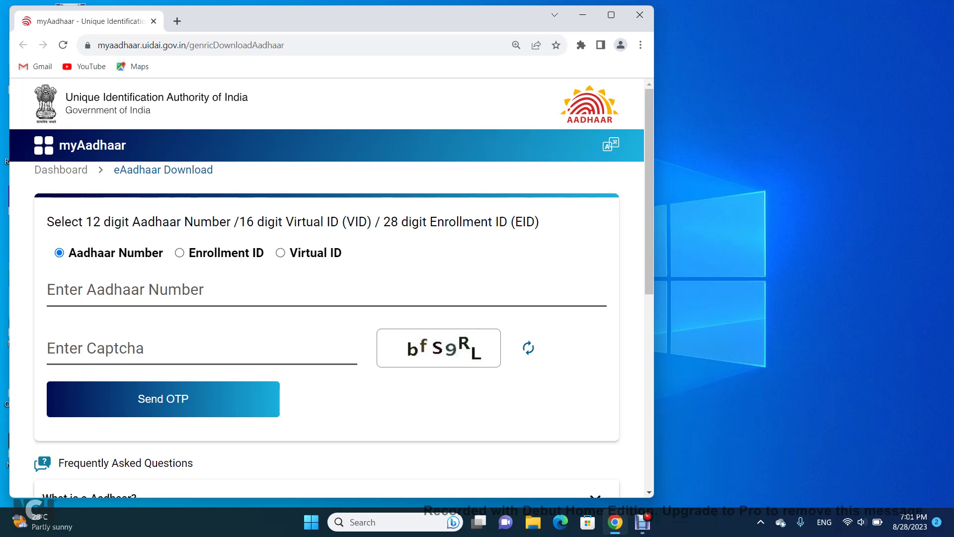
{"action": "key", "text": "Tab"}
{"action": "key", "text": "Tab"}
{"action": "key", "text": "BackSpace"}
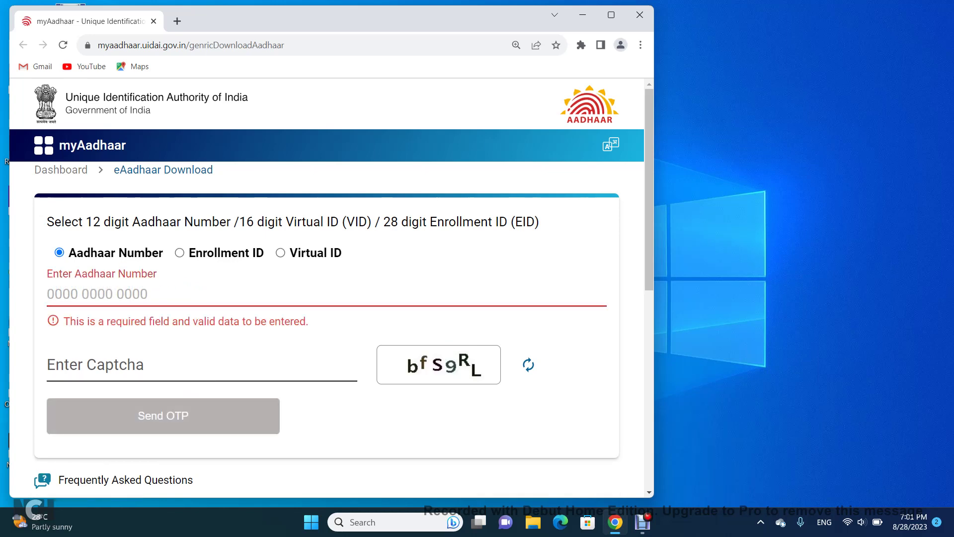
{"action": "type", "text": "957"}
{"action": "key", "text": "BackSpace"}
{"action": "key", "text": "BackSpace"}
{"action": "key", "text": "BackSpace"}
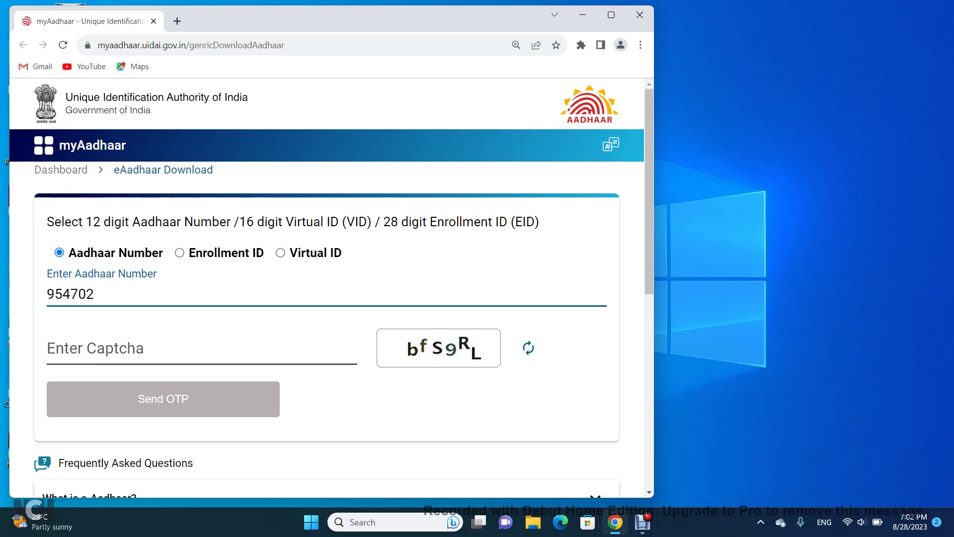
Step: Focus the captcha image, recognise it with CloudVision, then close the result window
{"action": "left_click", "coordinate": [199, 350]}
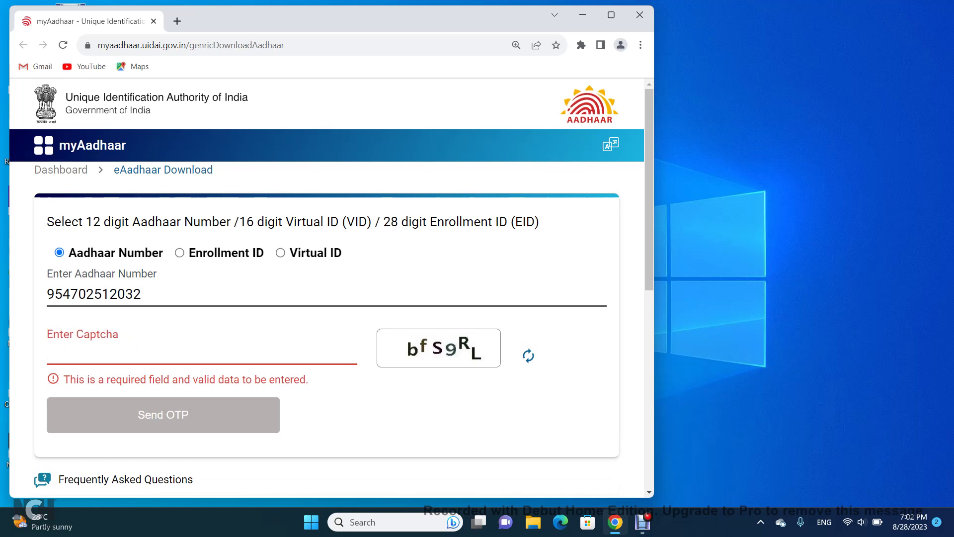
{"action": "key", "text": "Tab"}
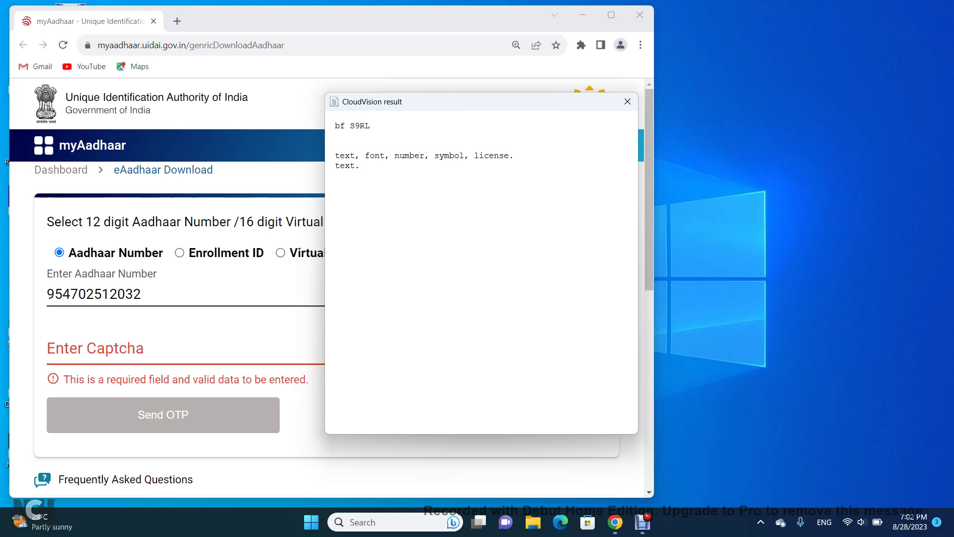
{"action": "key", "text": "alt+F4"}
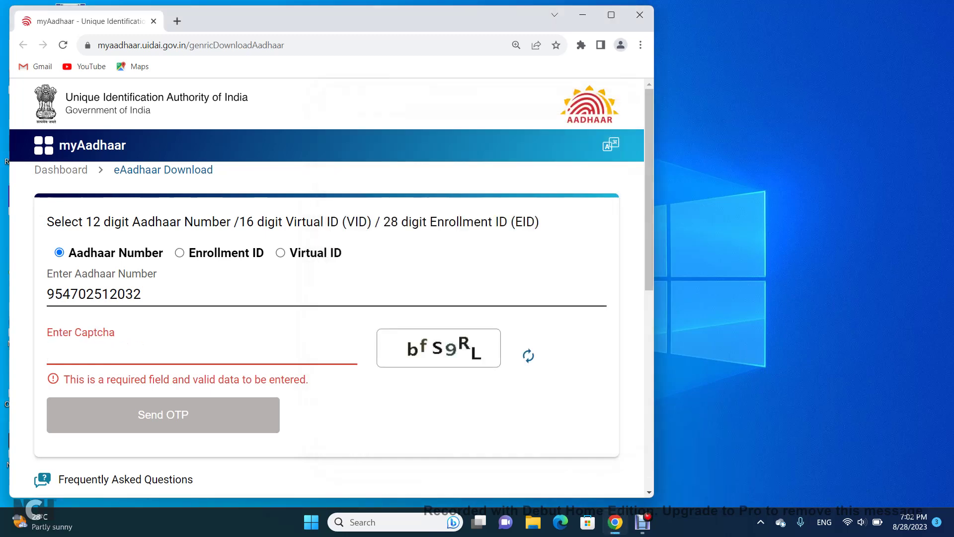
Step: Paste the recognised captcha into Enter Captcha and submit Send OTP
{"action": "type", "text": "bfS9RL"}
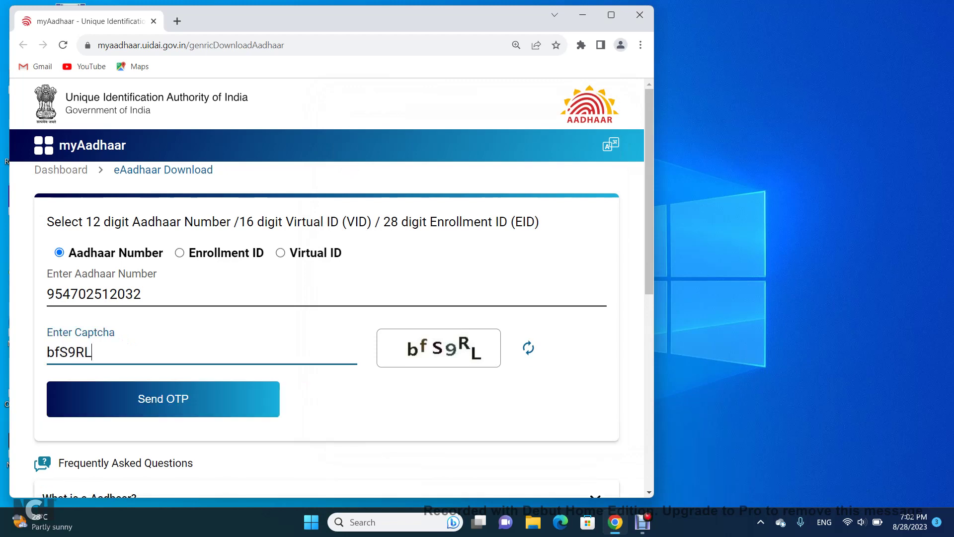
{"action": "key", "text": "Tab"}
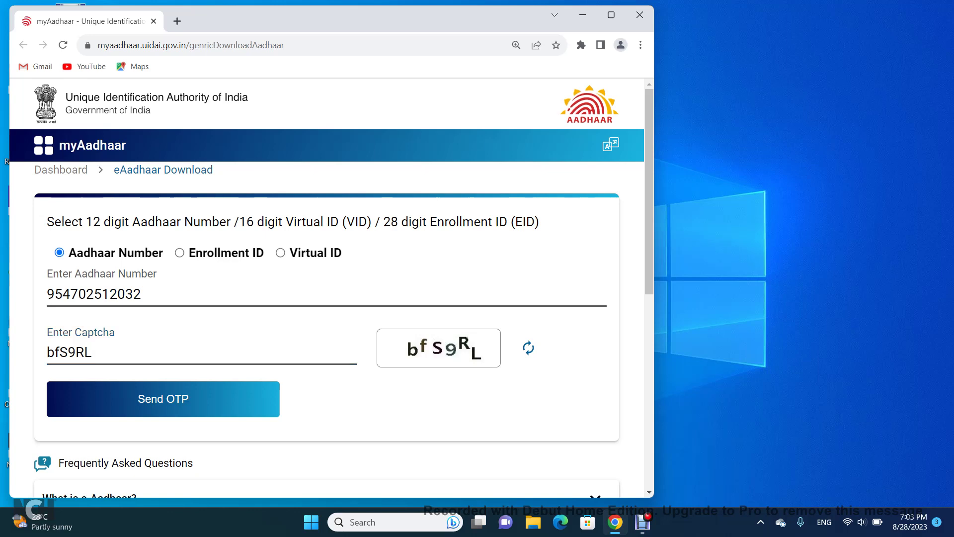
{"action": "key", "text": "Return"}
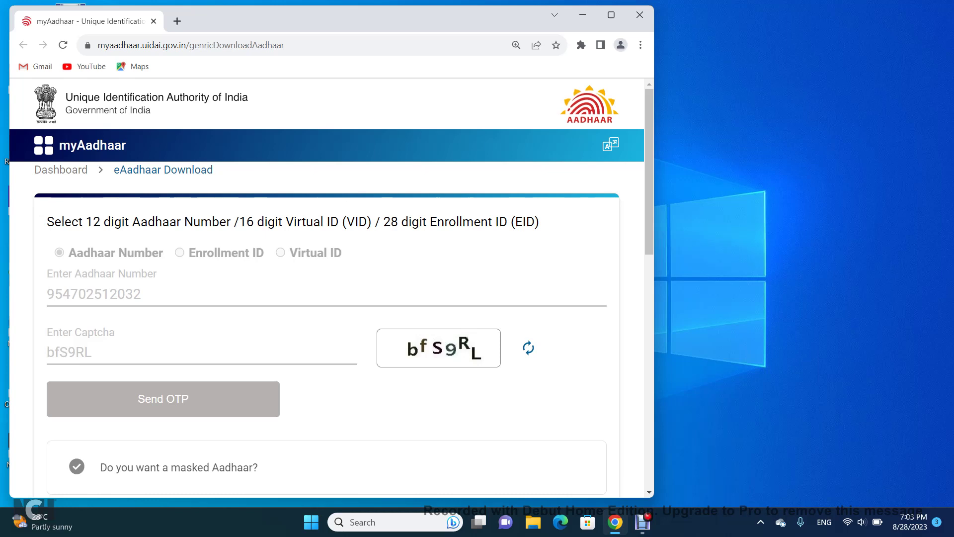
Step: Minimise the myAadhaar browser with Win+D to show the bare desktop
{"action": "key", "text": "super+d"}
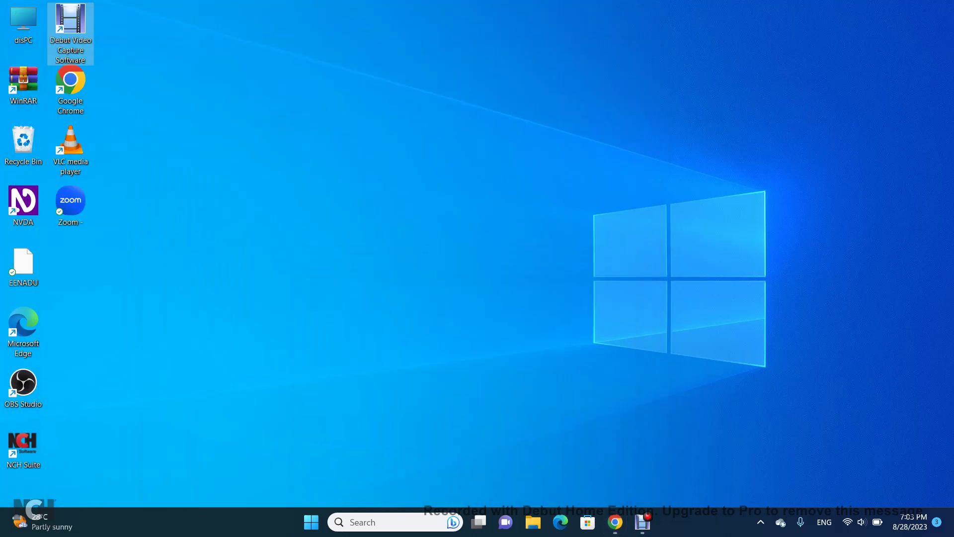